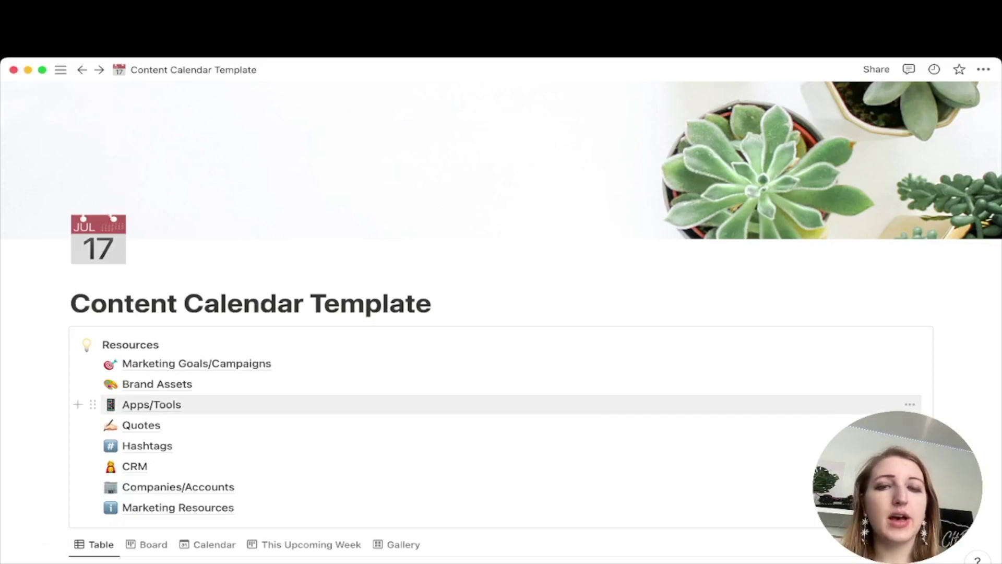
Add a REEL/TIKTOK row to the Content Calendar table and open its page
scroll(501, 313, down, 5)
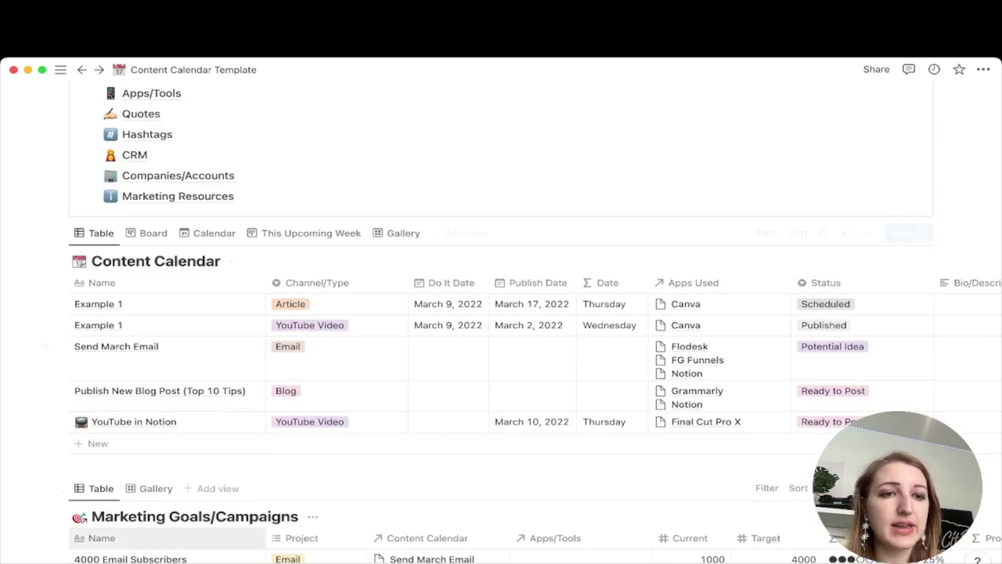
click(91, 443)
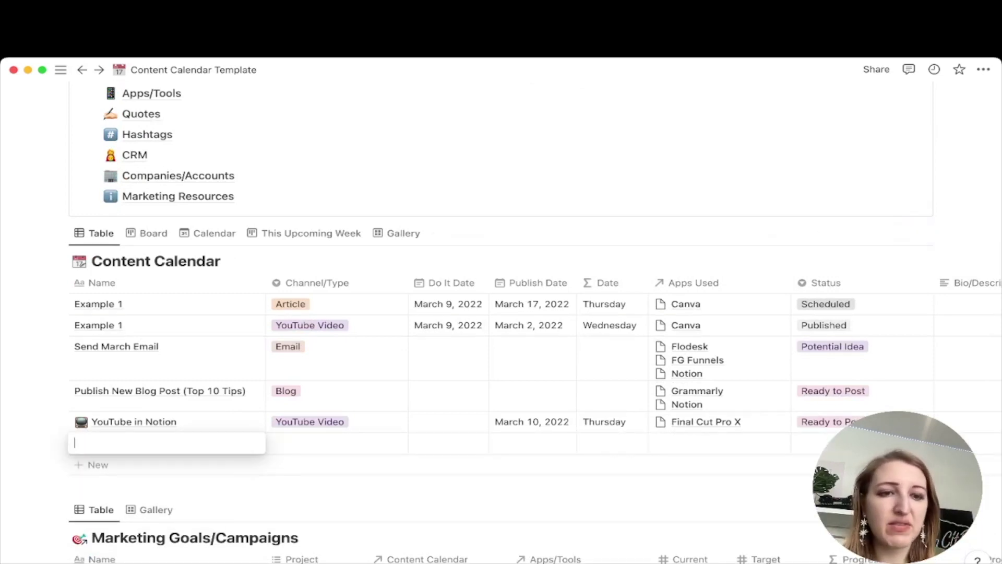
text(REEL/)
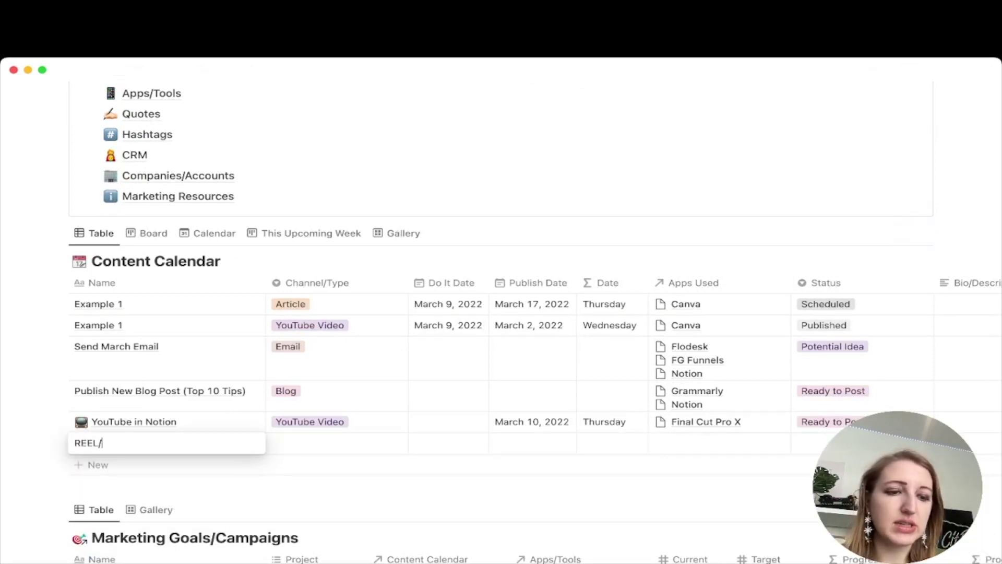
text(TIKTOK)
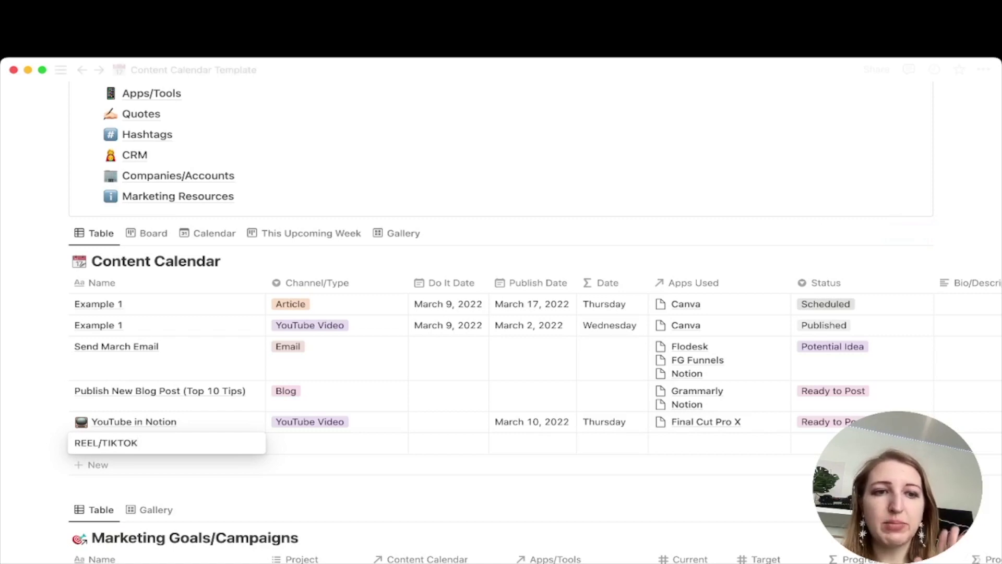
key(Escape)
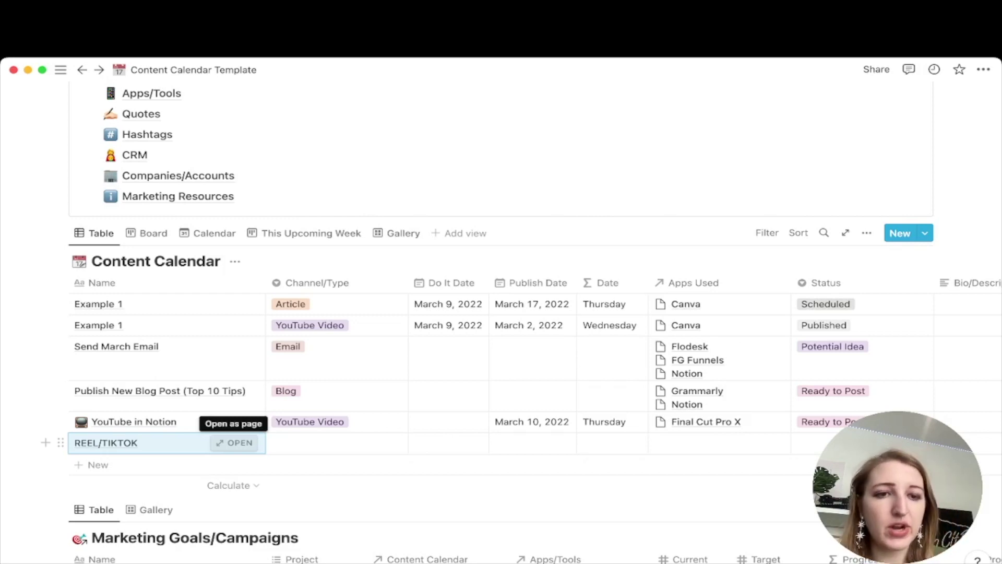
click(234, 443)
Apply the Short Form Content Checklist template to the REEL/TIKTOK page
scroll(234, 443, down, 10)
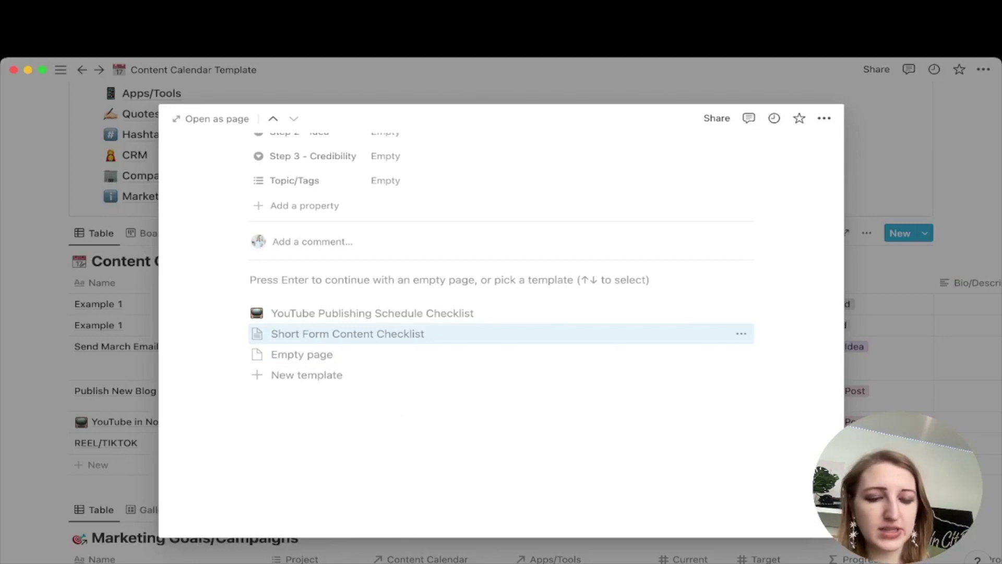
key(Return)
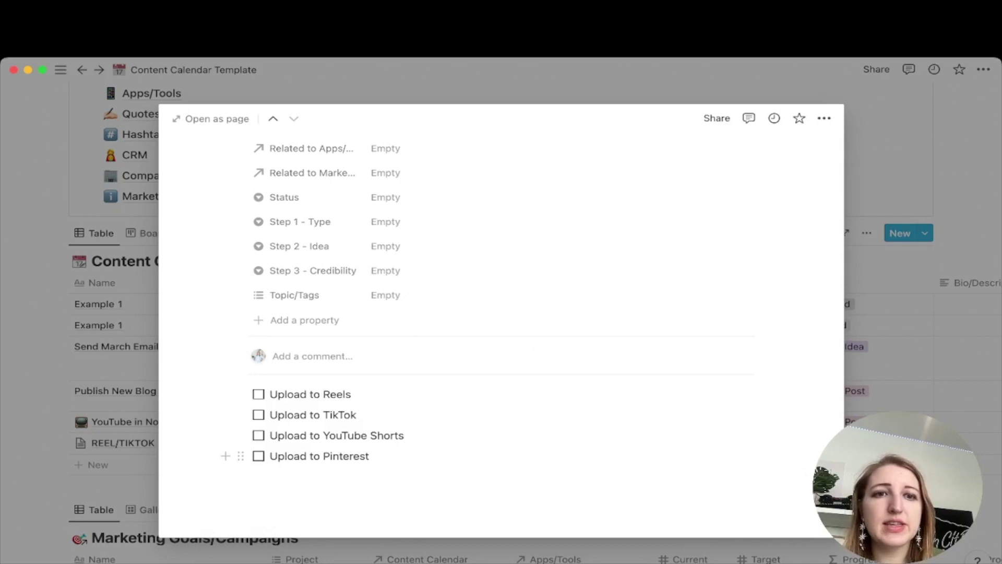
Set Step 1 - Type to Curated List and Step 2 - Idea to Tips - Books
click(385, 221)
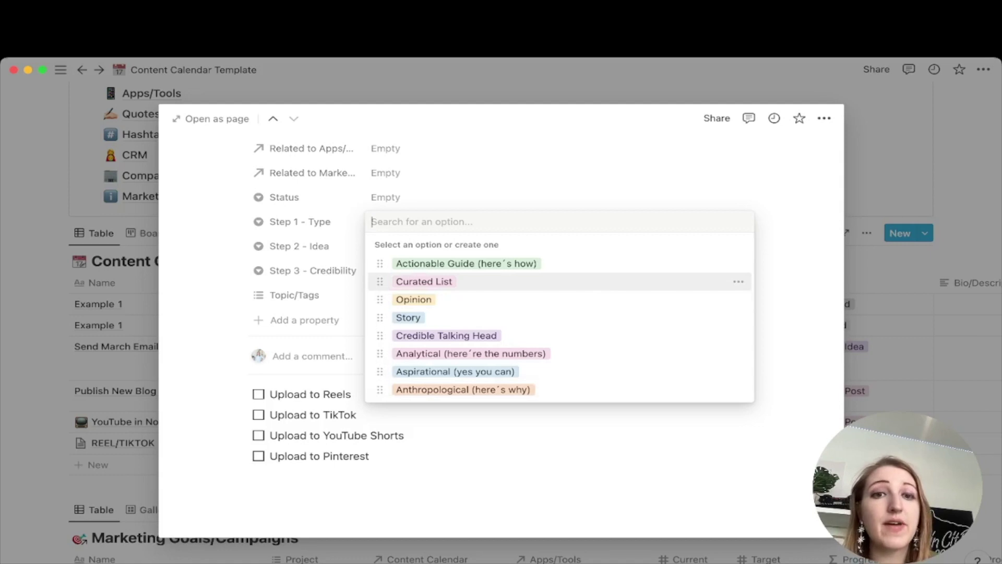
key(Return)
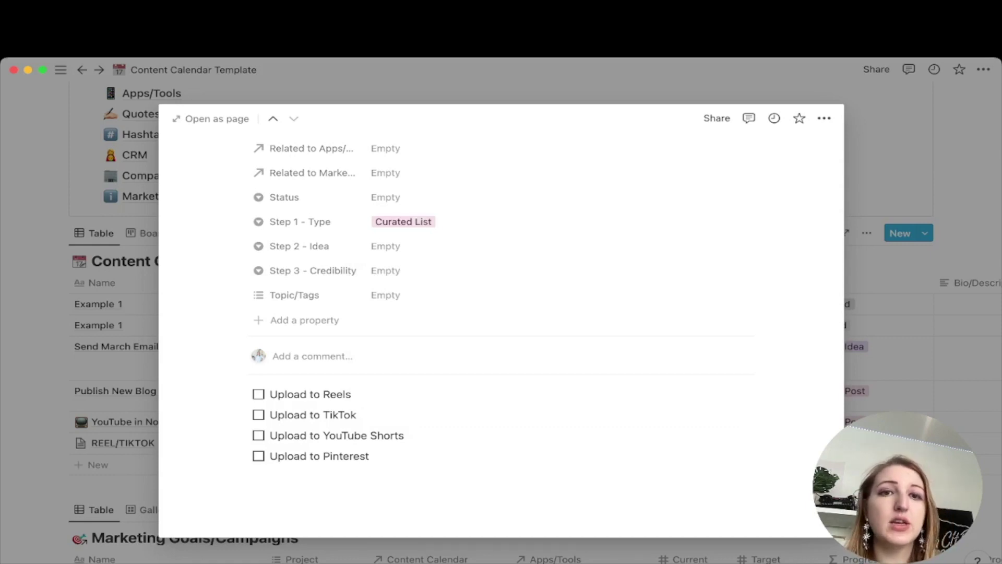
click(385, 246)
key(Down)
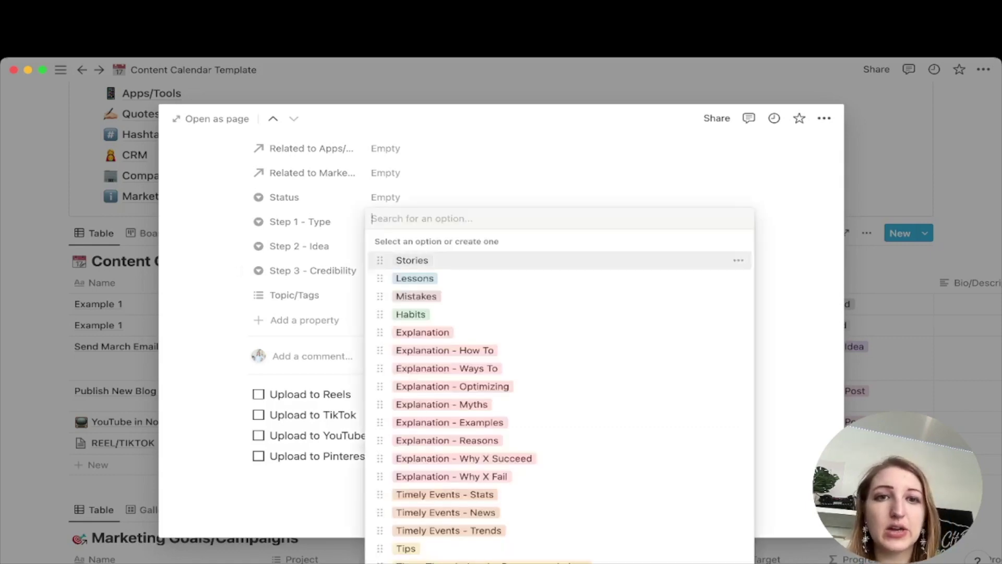
key(Down)
key(Up)
key(Down)
key(Down)
key(Down)
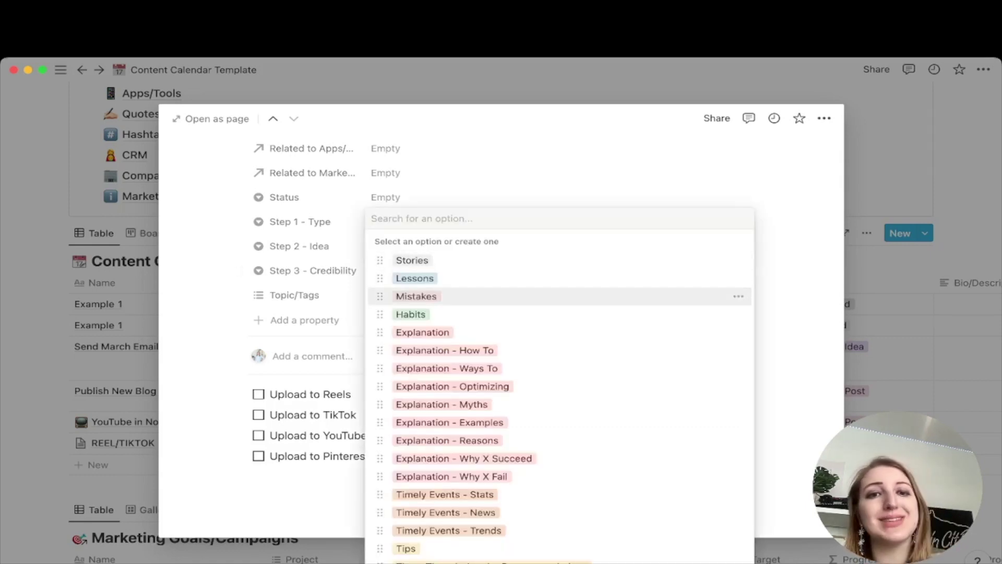
scroll(558, 386, down, 4)
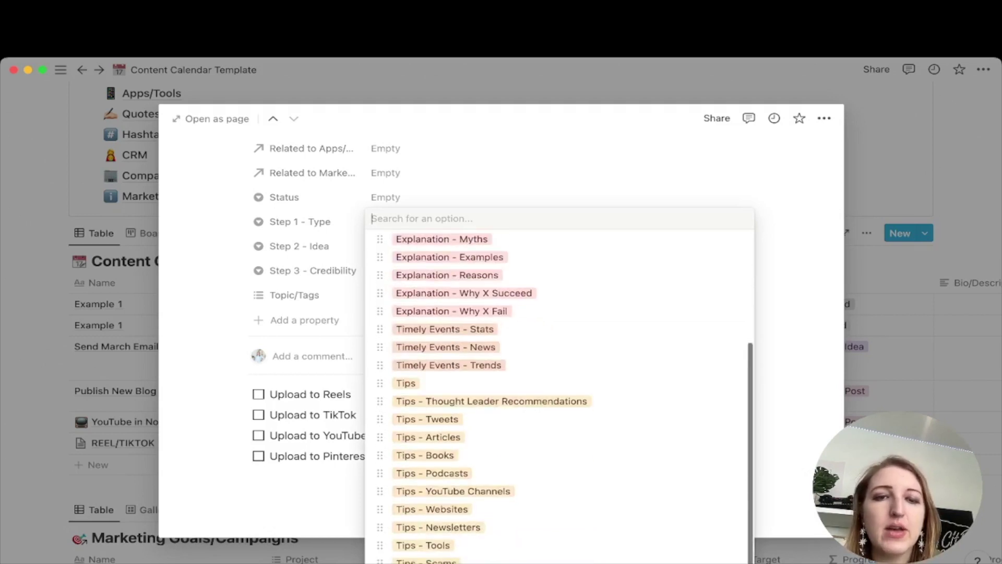
key(Down)
key(Down)
key(Down)
key(Down)
key(Down)
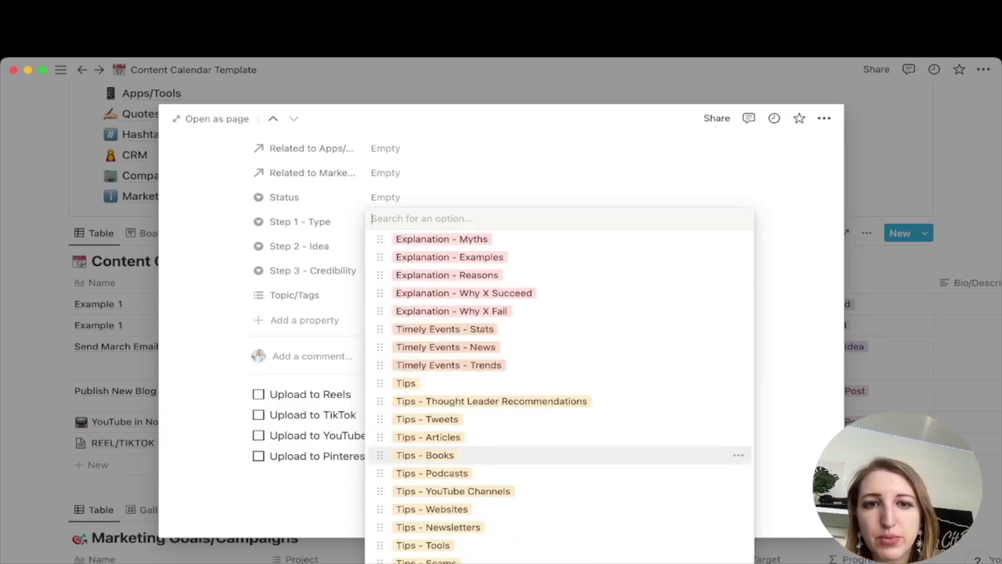
key(Return)
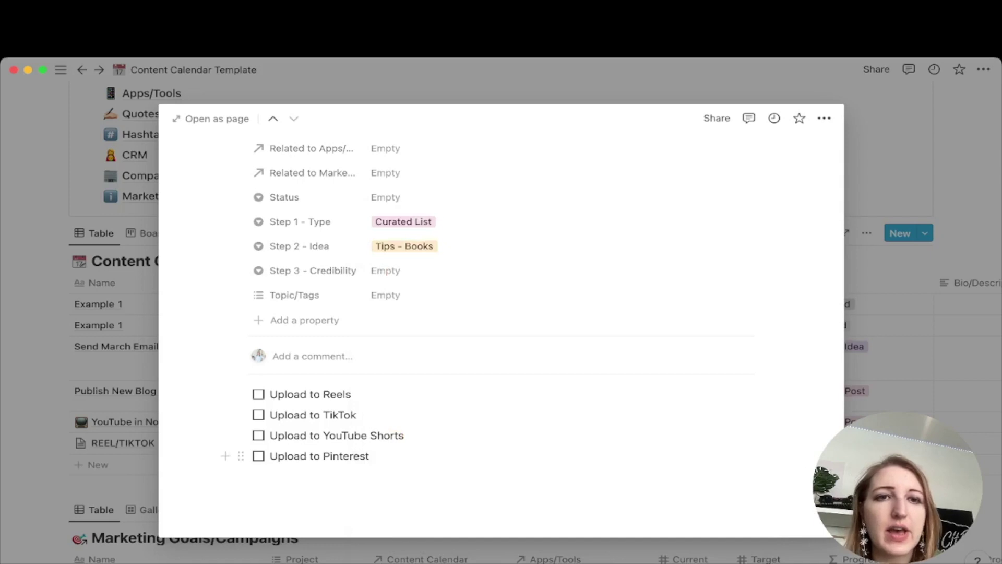
Set Step 3 - Credibility to I share my Opinion
click(385, 271)
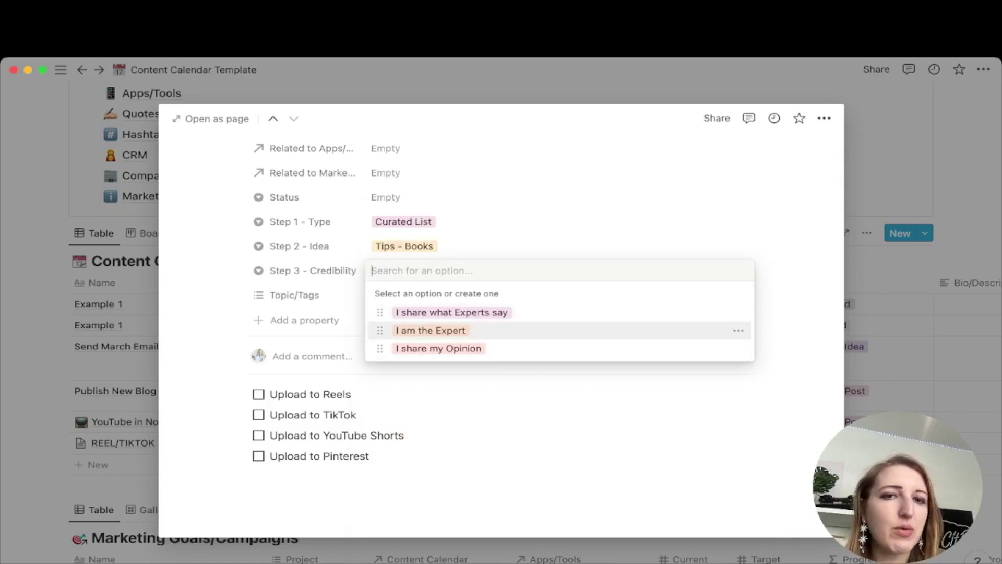
click(438, 348)
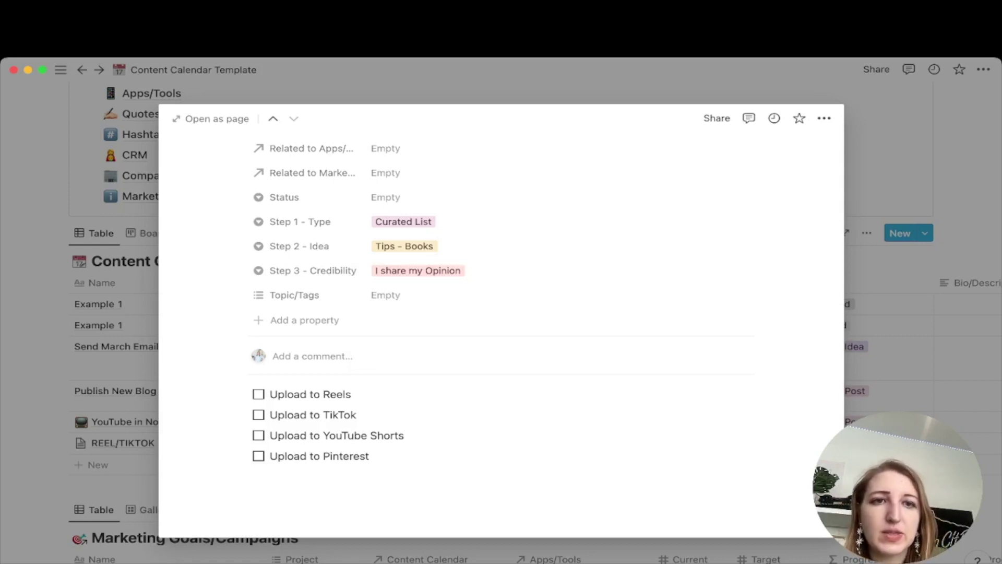
scroll(501, 324, up, 10)
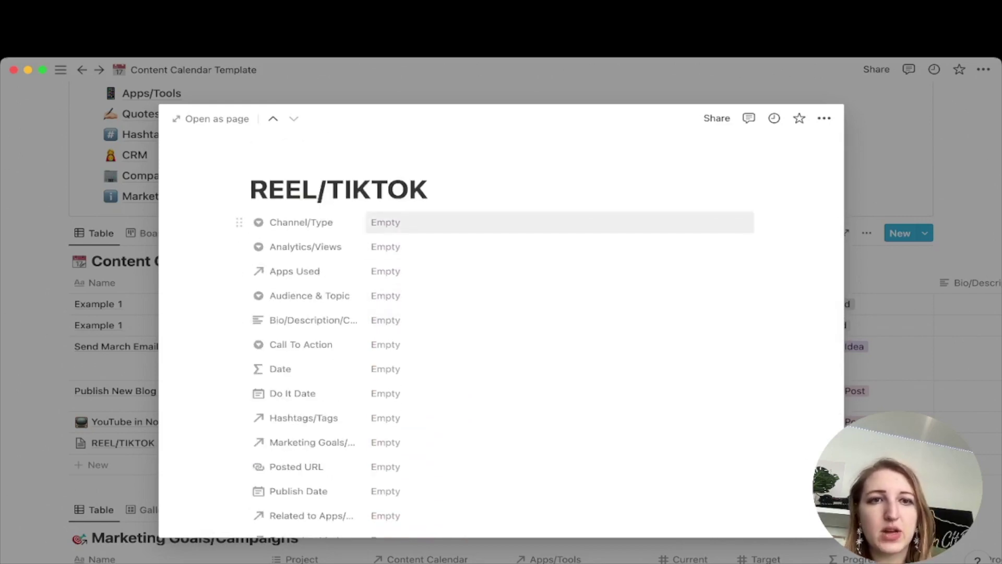
Tag Channel/Type as TikTok and switch the property to accept multiple values
click(558, 222)
click(411, 353)
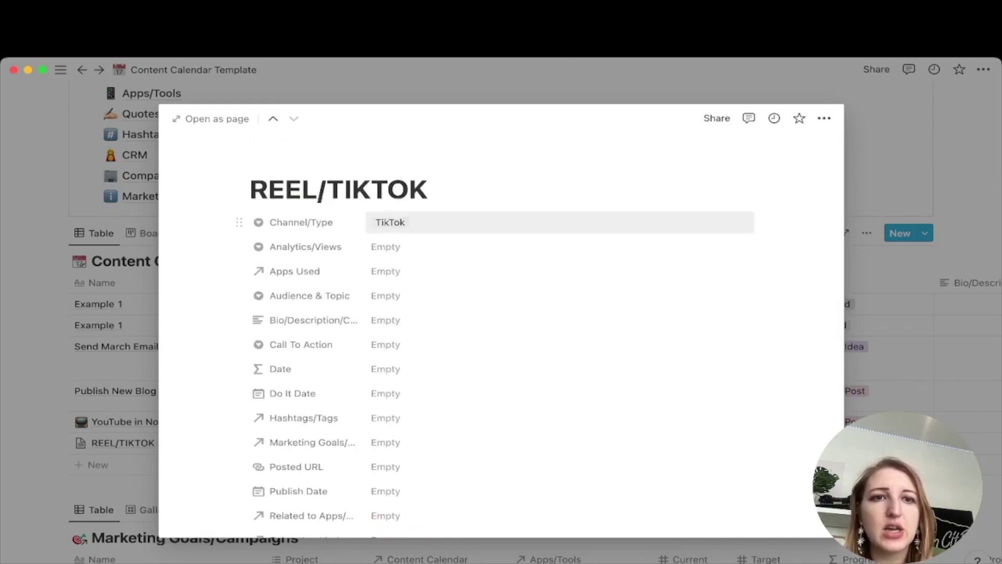
click(558, 222)
key(Escape)
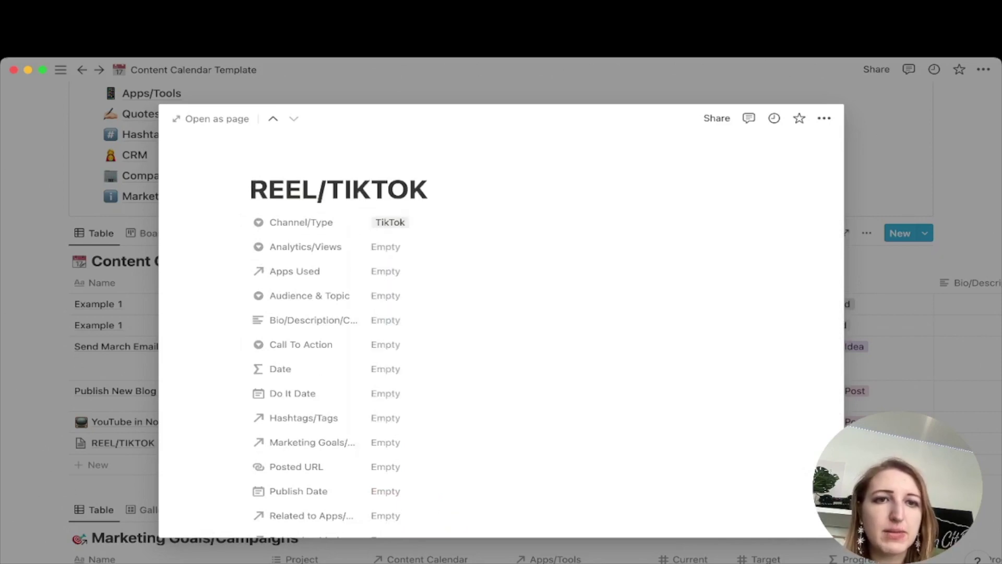
click(301, 222)
mouse_move(267, 293)
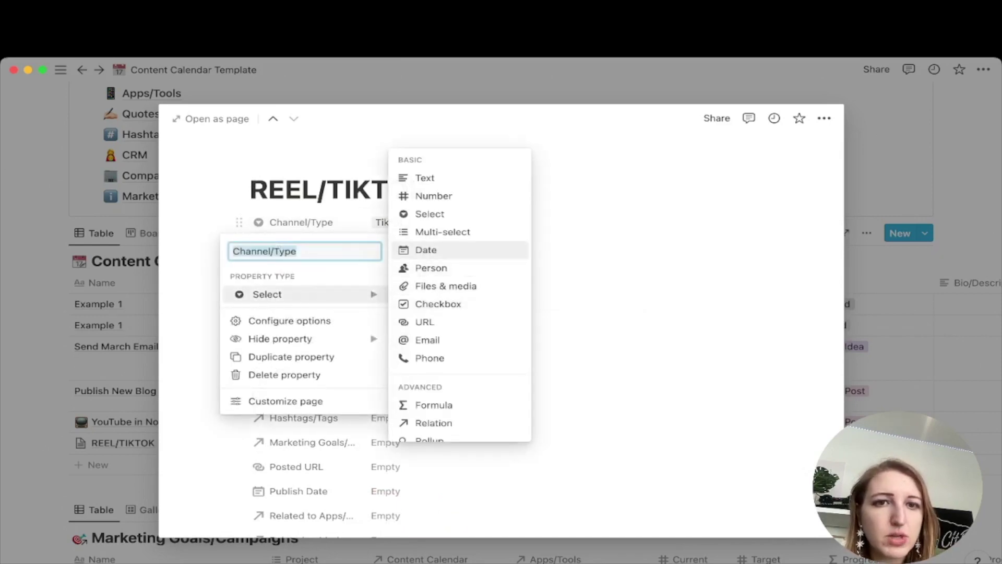
click(443, 231)
Add Instagram and YouTube Video channel tags and create a new Pinterest tag
click(559, 222)
key(Down)
key(Down)
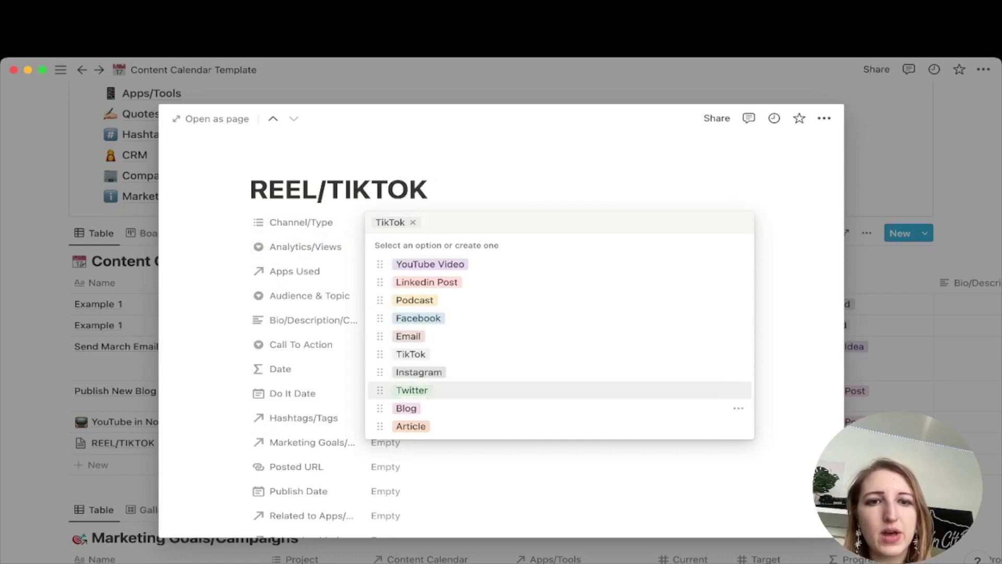
key(Down)
key(Up)
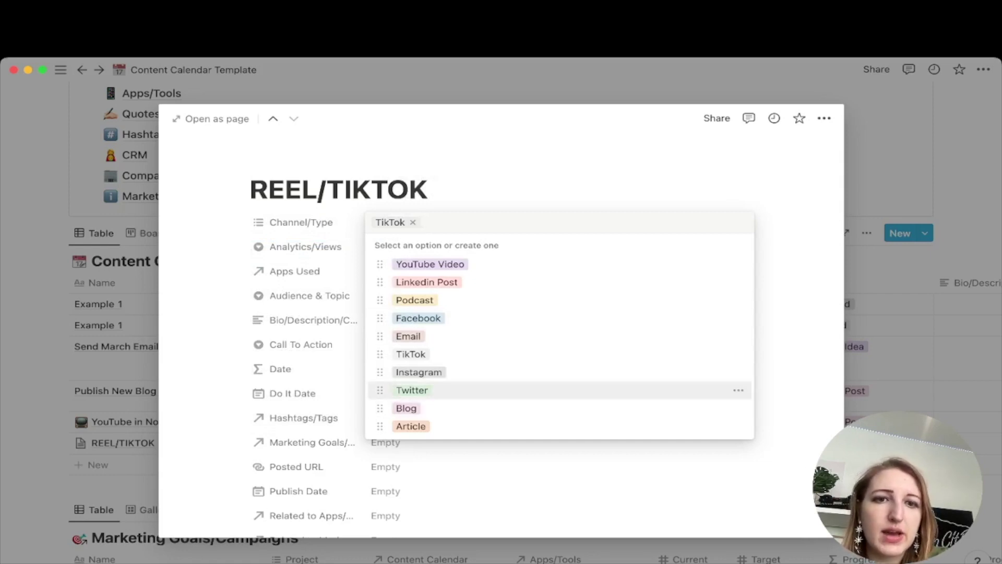
key(Up)
key(Return)
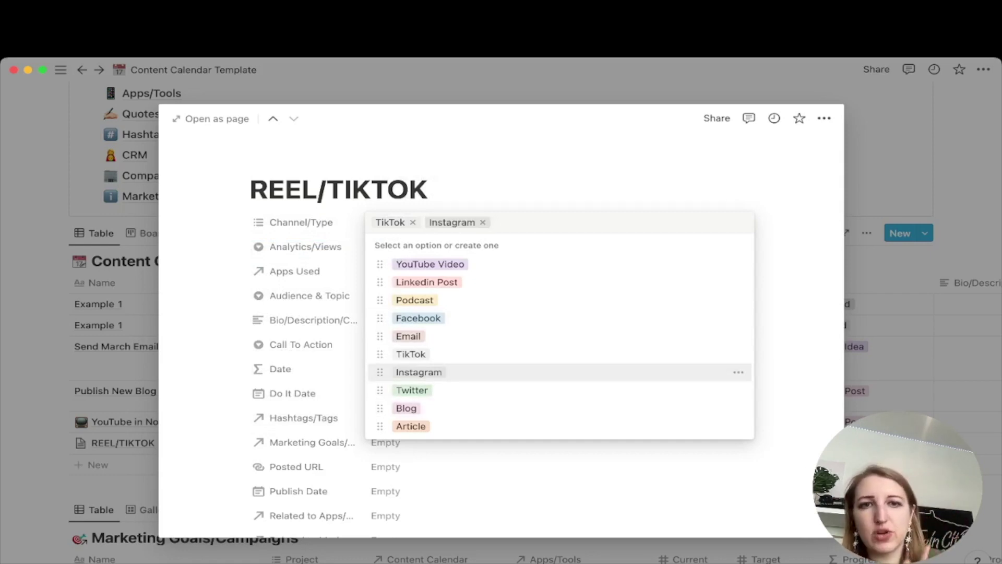
key(Up)
key(Up)
key(Up)
key(Up)
key(Up)
key(Up)
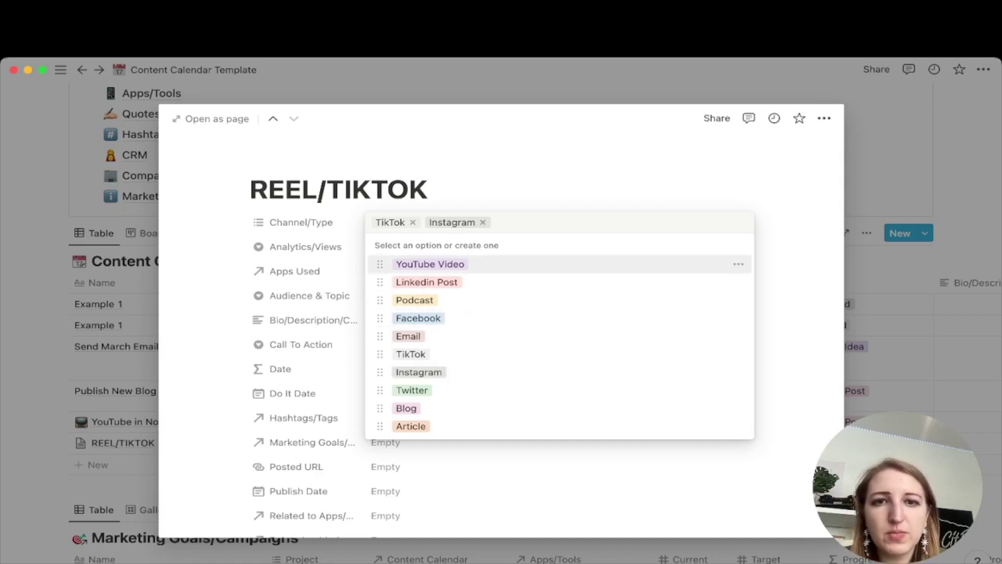
key(Return)
key(Down)
key(Down)
key(Down)
key(Down)
key(Down)
key(Down)
key(Down)
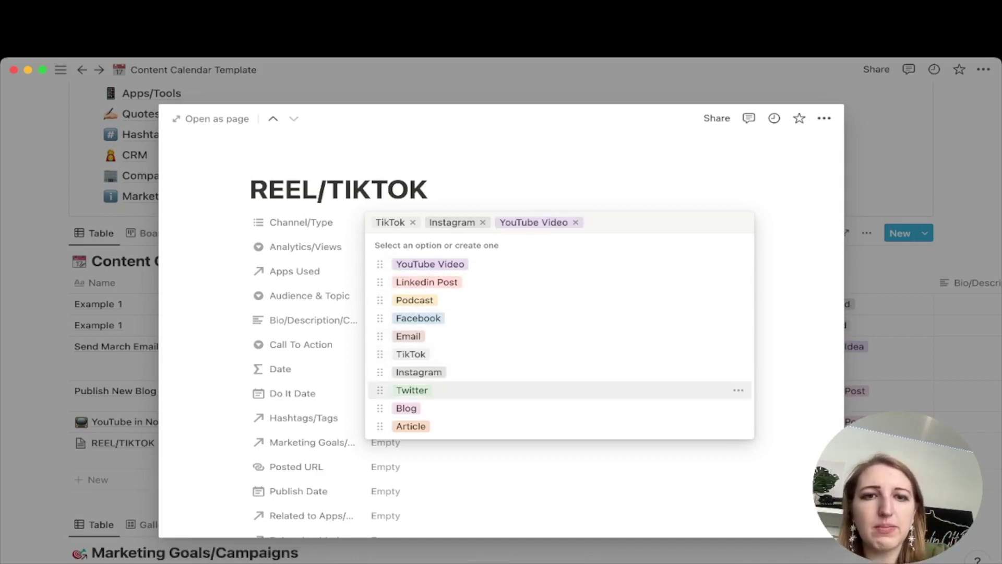
text(Pinterest)
key(Return)
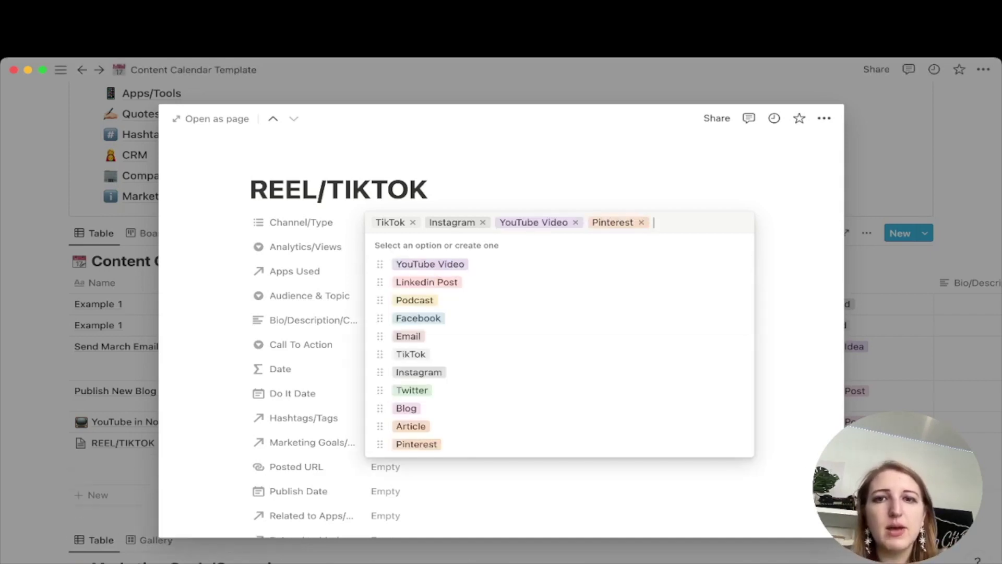
key(Escape)
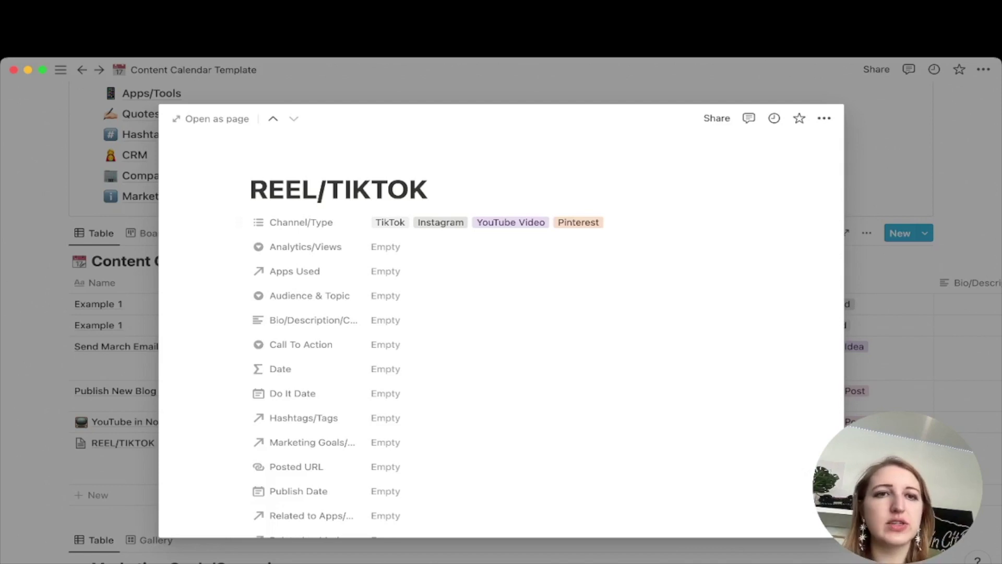
click(251, 189)
Replace the REEL/TIKTOK title with 'Top 5 Favorite Books'
key(super+a)
text(Top 5 )
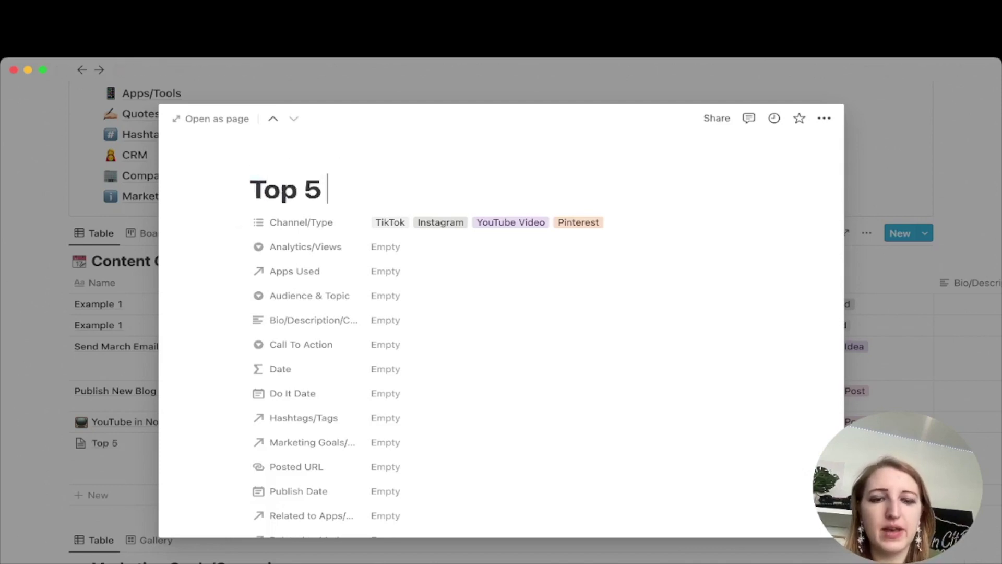
text(Favorite Bo)
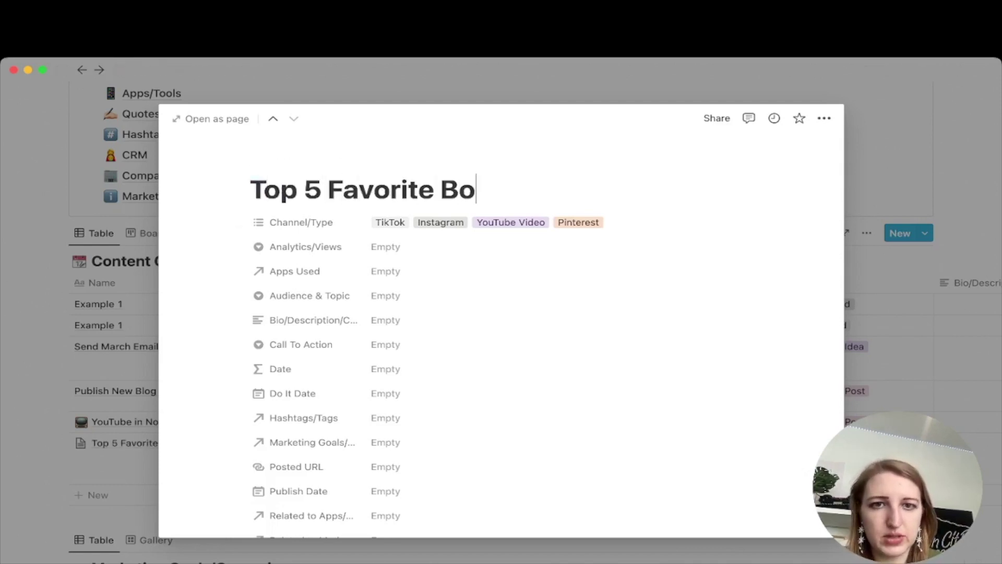
text(oks)
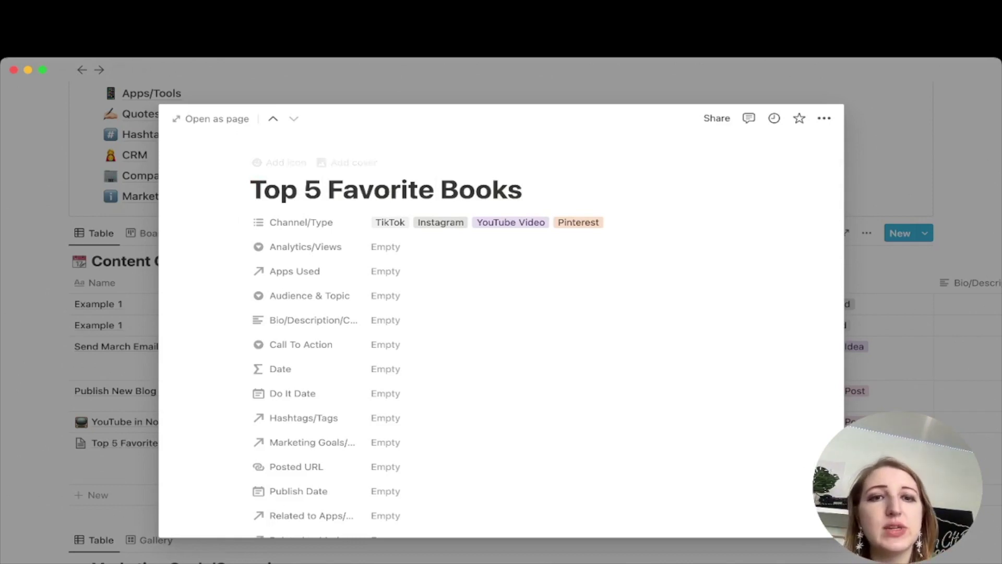
Look through the Audience & Topic options without choosing one
click(385, 296)
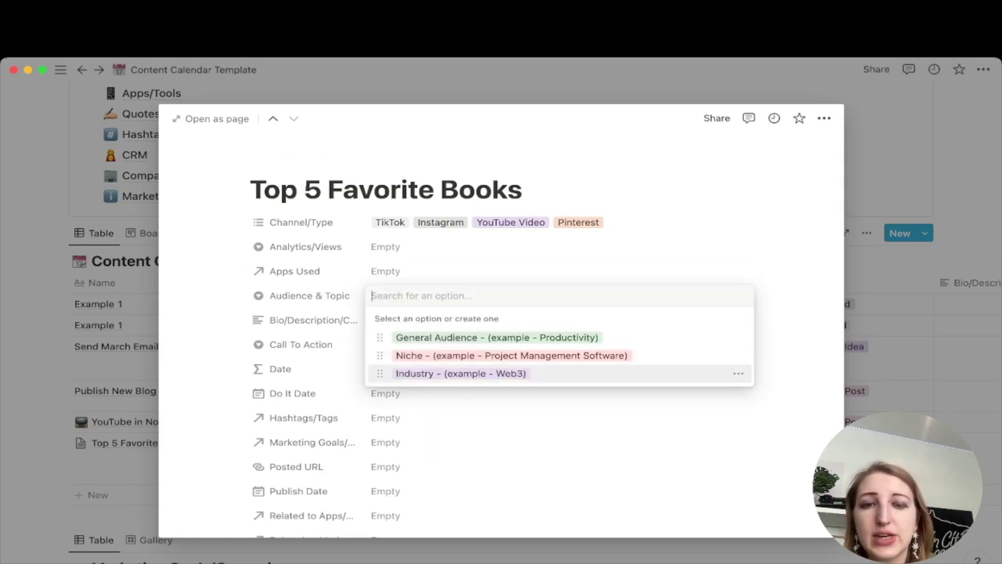
key(Escape)
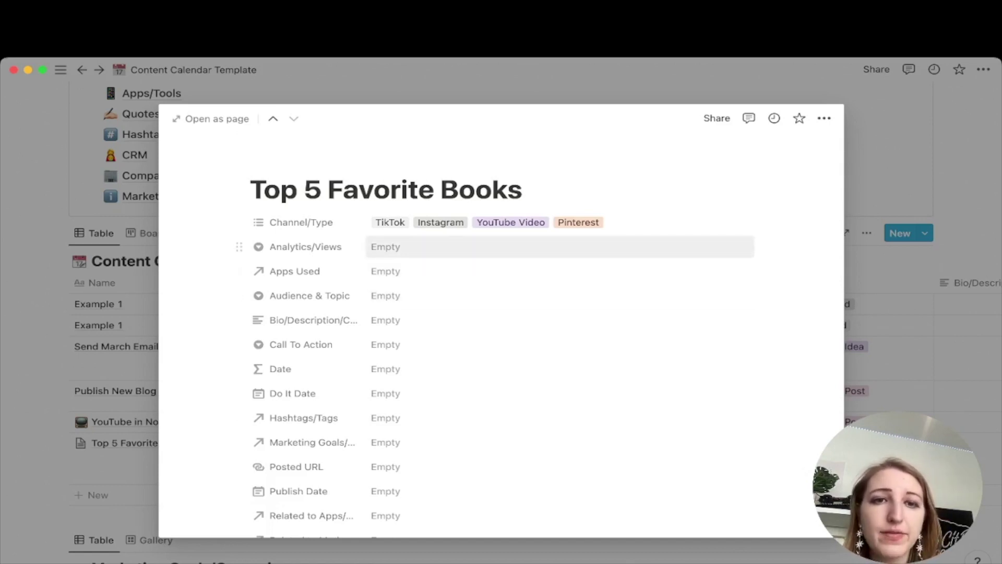
click(385, 247)
Review the Analytics/Views and Topic/Tags options unchanged, then close the entry to the calendar table
key(Escape)
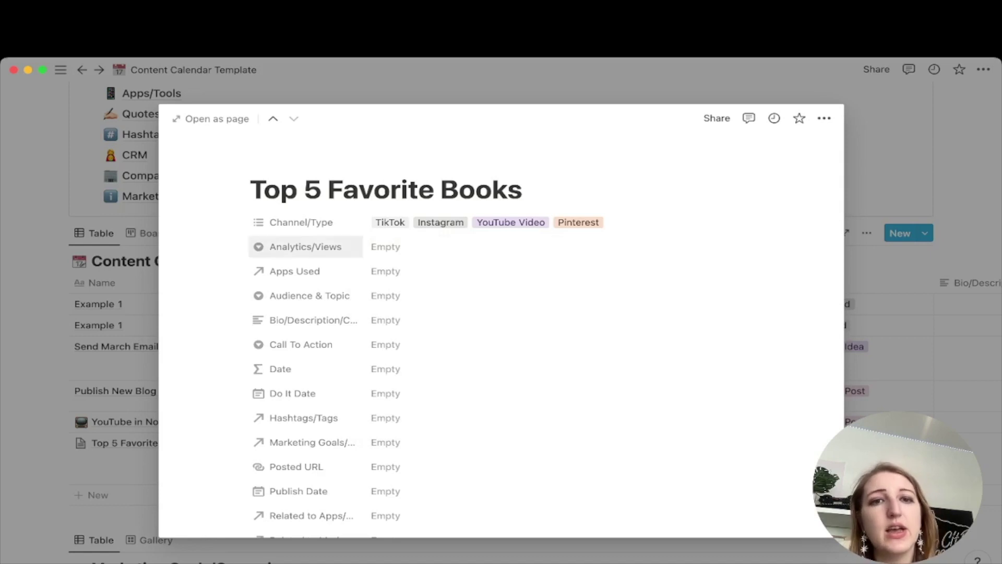
click(385, 246)
key(Escape)
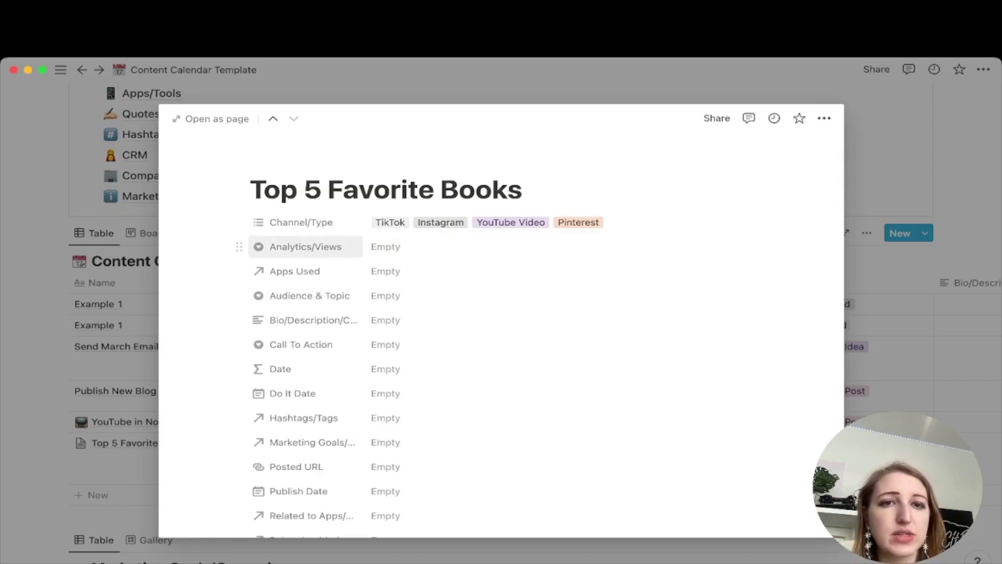
scroll(307, 320, down, 3)
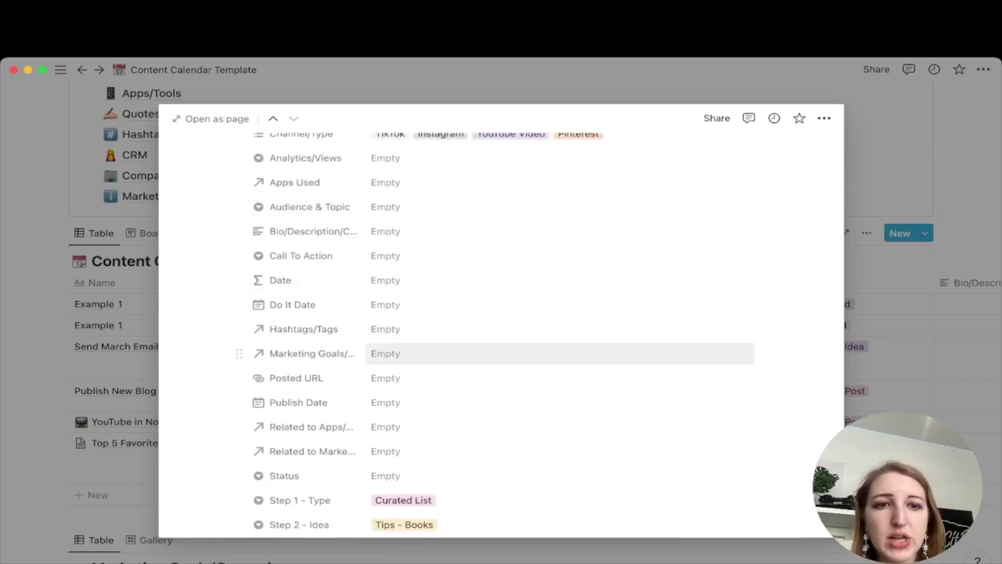
scroll(469, 353, down, 3)
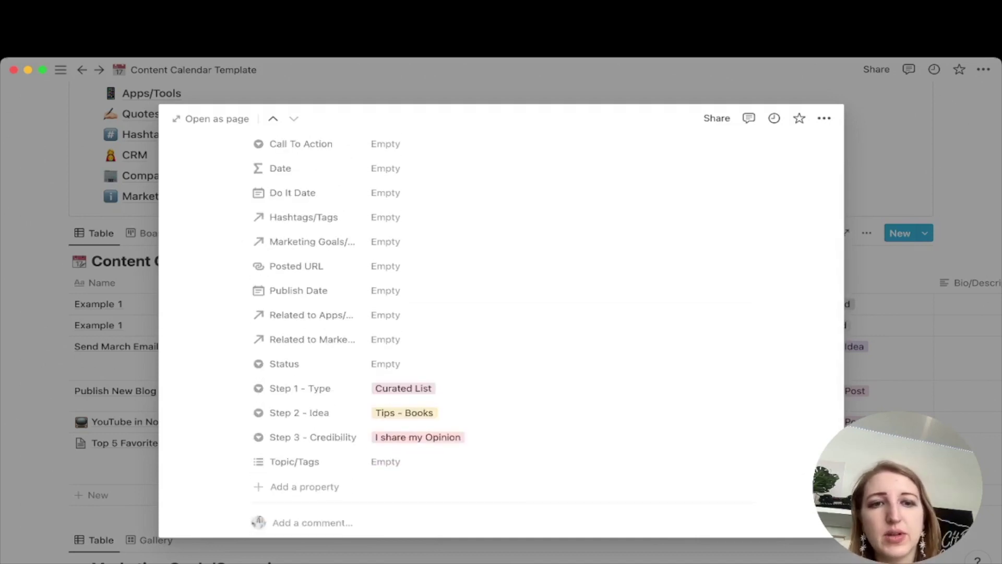
click(470, 461)
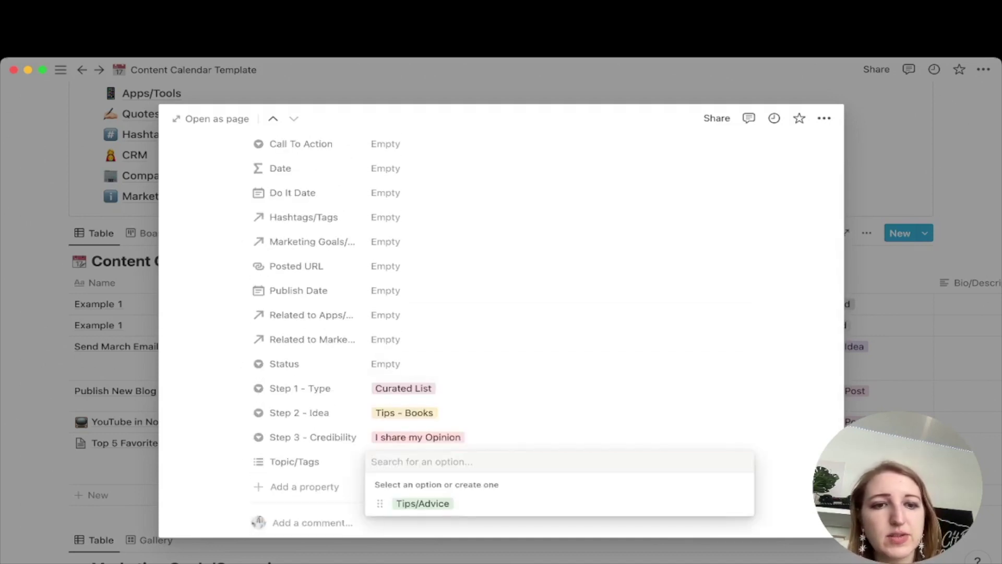
key(Escape)
scroll(470, 464, up, 5)
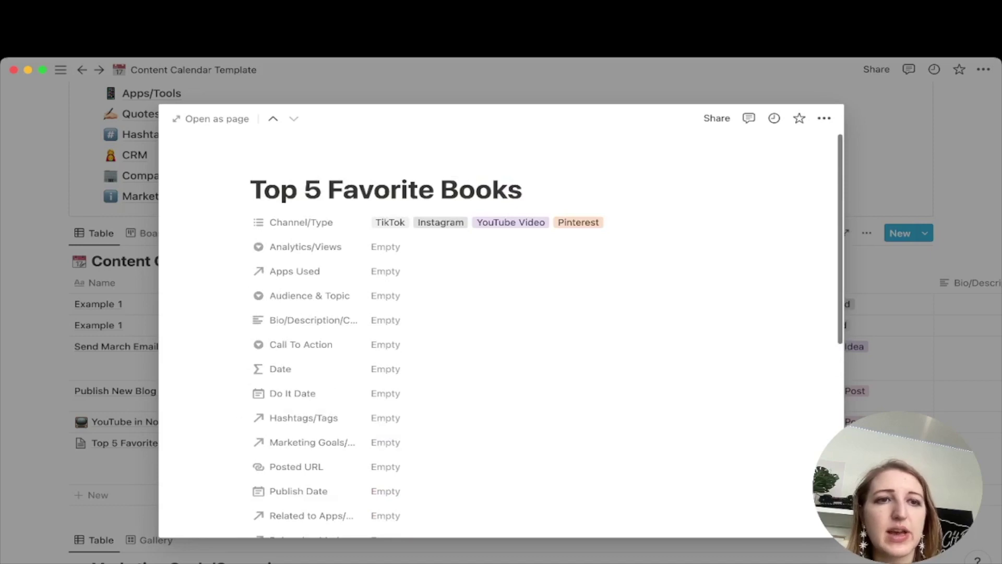
key(Escape)
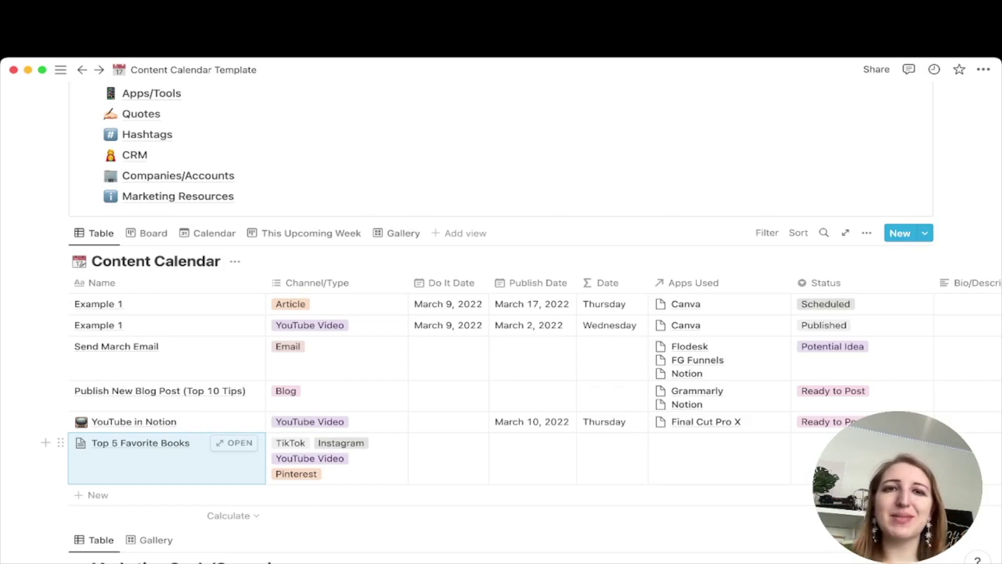
Reopen the Top 5 Favorite Books entry from its calendar row
click(233, 442)
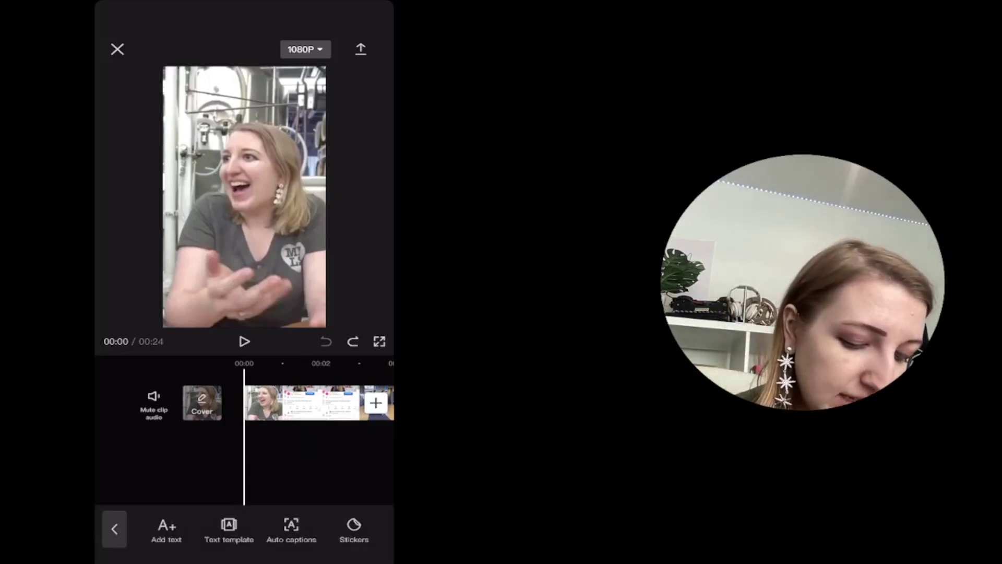
Generate auto captions for the whole 24-second clip
click(291, 530)
click(244, 371)
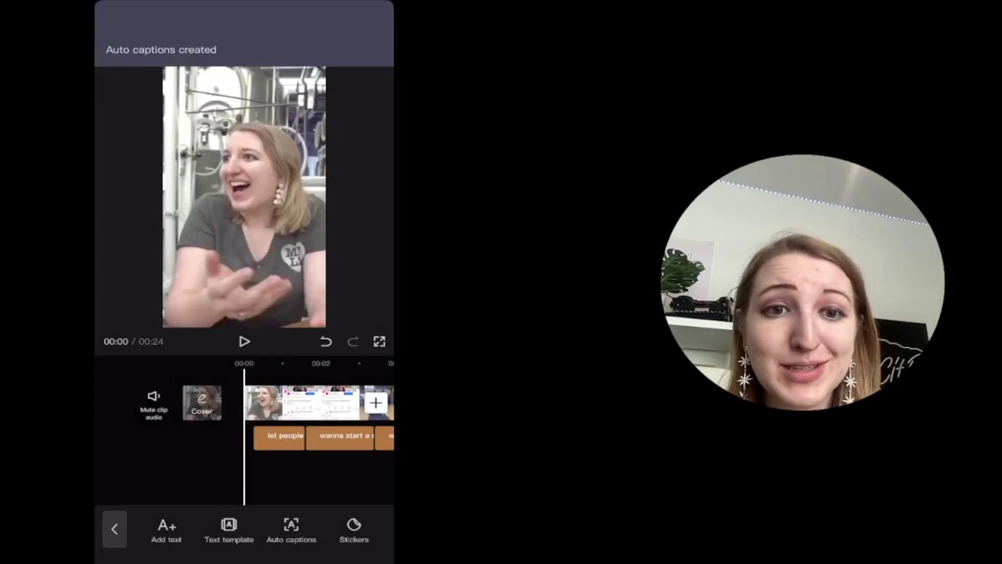
scroll(313, 418, right, 2)
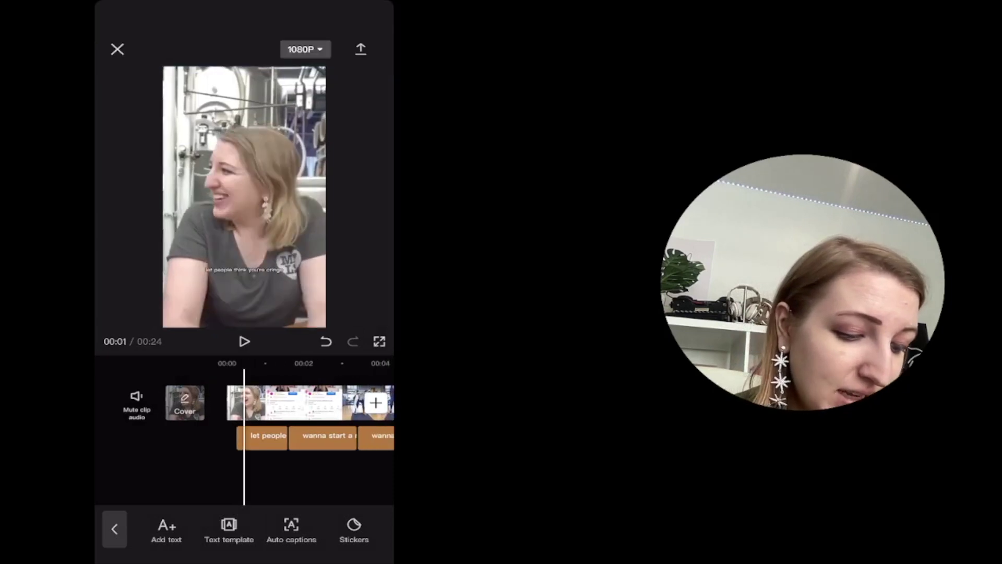
Give the captions a new text style preset and colour, starting from the first caption
click(227, 437)
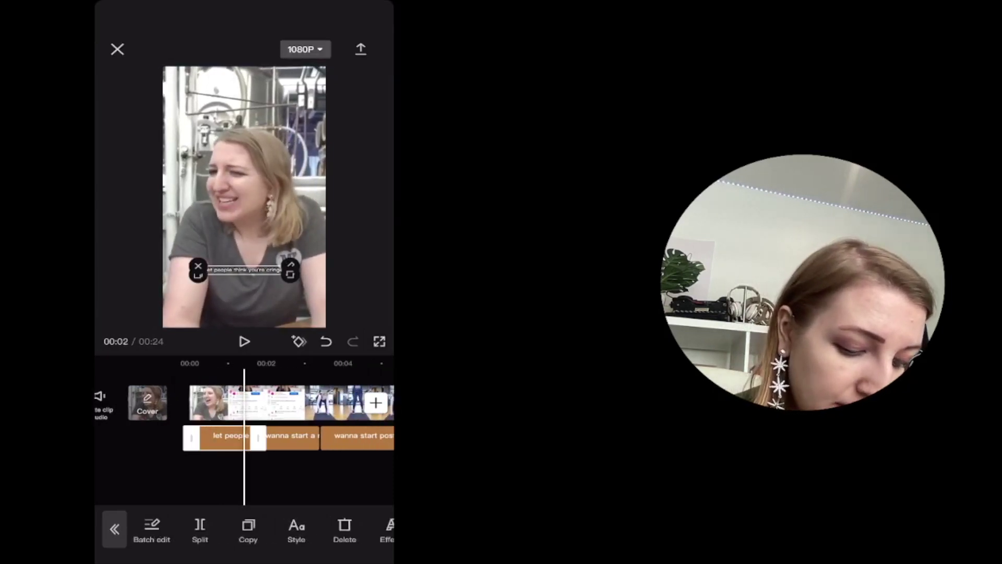
click(296, 529)
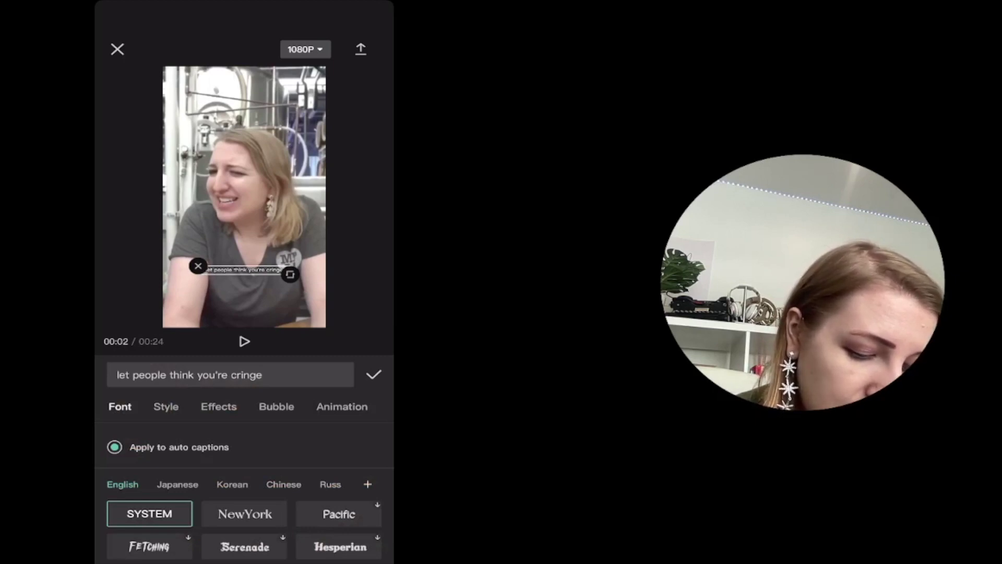
click(166, 406)
scroll(243, 489, right, 5)
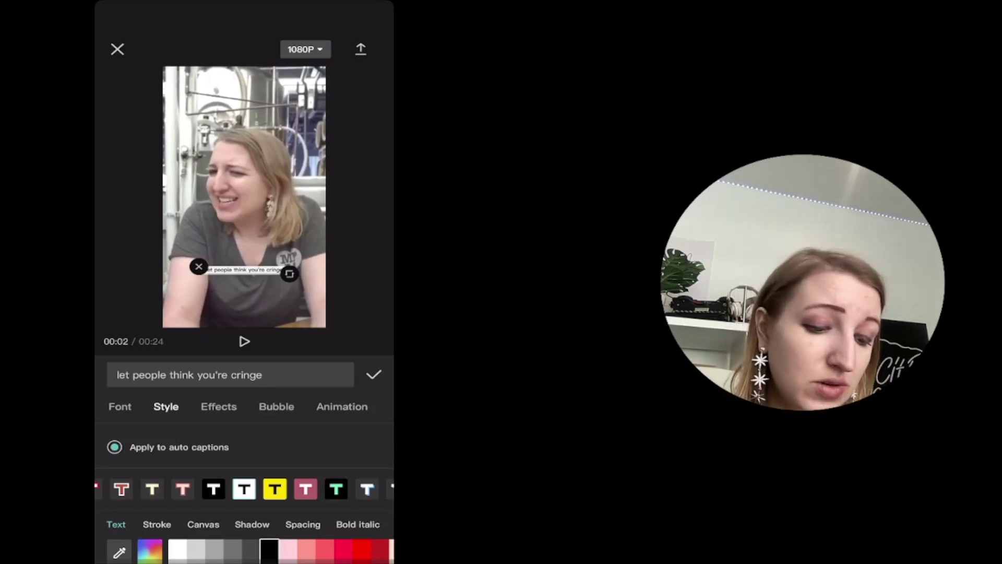
click(373, 374)
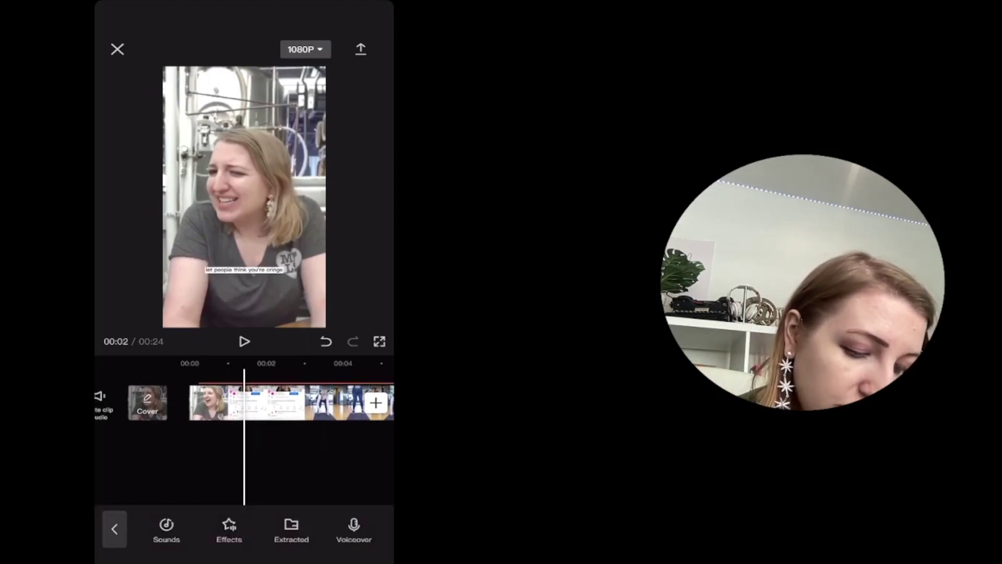
Open the phone's Videos picker for extracting a clip's audio
click(291, 530)
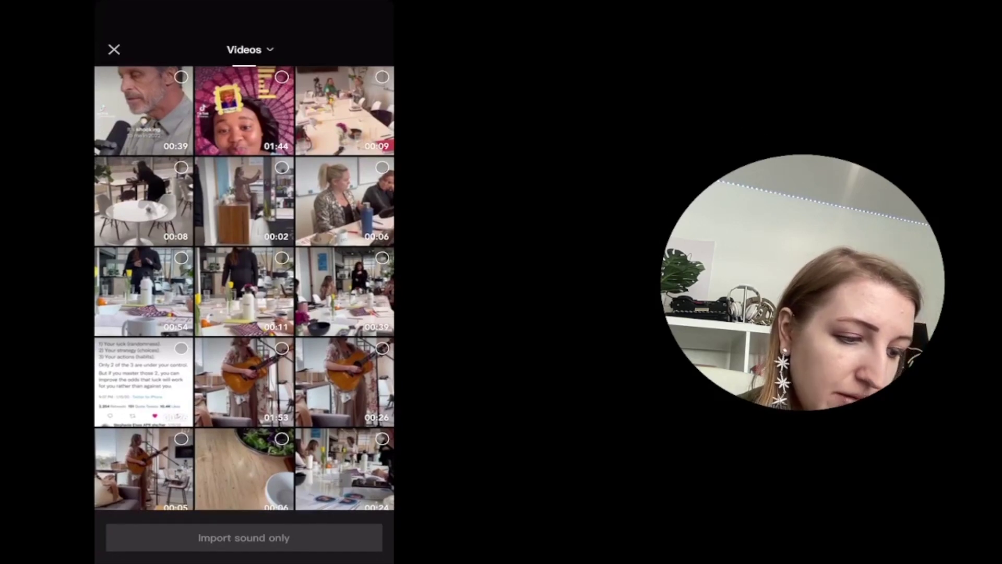